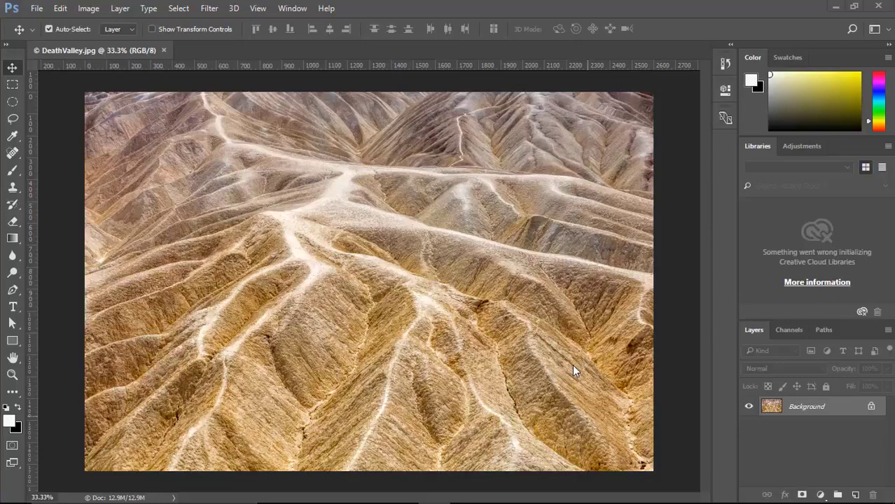
Open the Keyboard Shortcuts and Menus dialog with Application Menus selected
{"action": "left_click", "coordinate": [37, 9]}
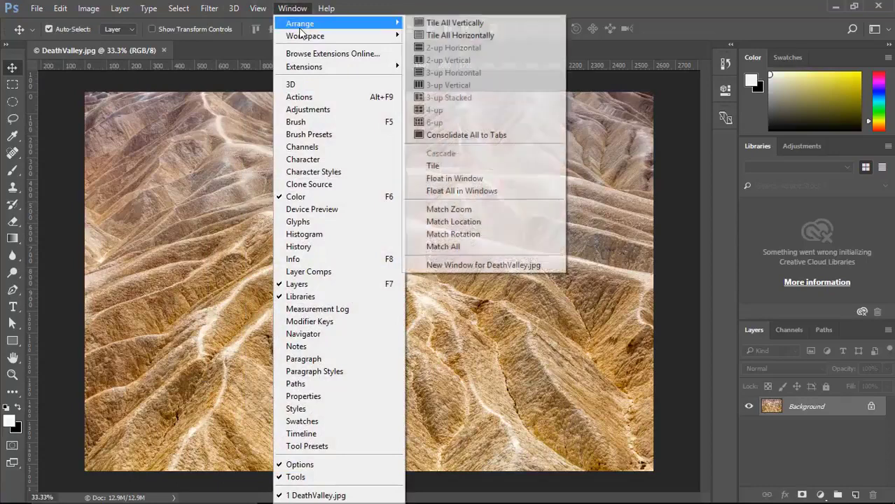
{"action": "mouse_move", "coordinate": [329, 23]}
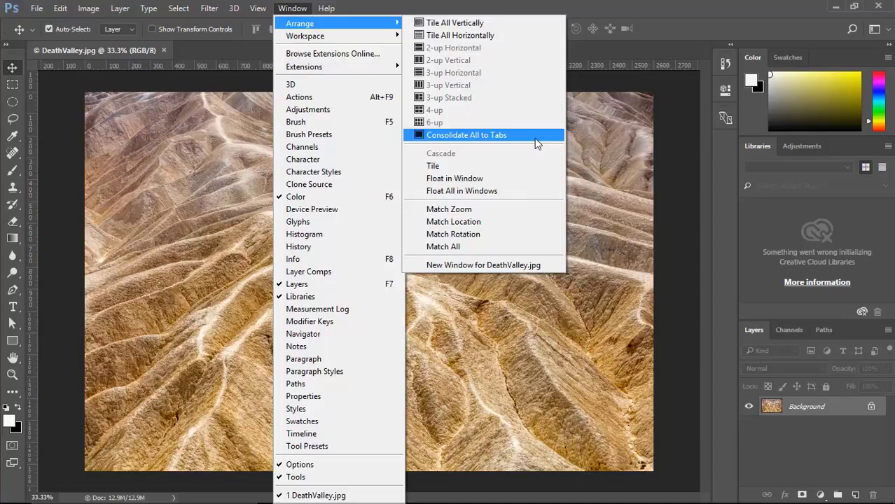
{"action": "left_click", "coordinate": [597, 134]}
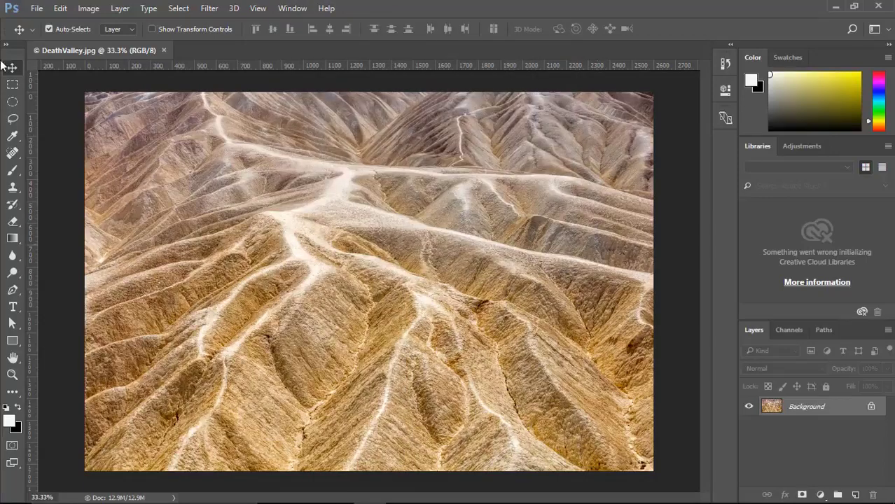
{"action": "left_click", "coordinate": [60, 7]}
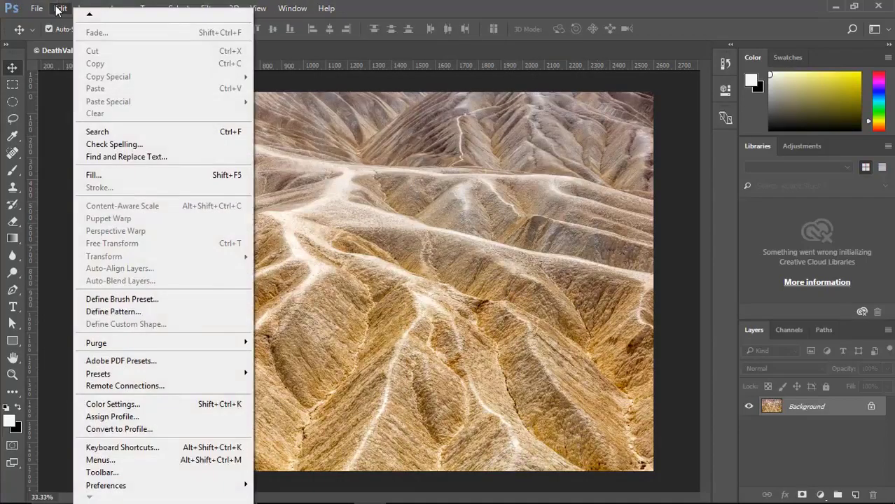
{"action": "left_click", "coordinate": [143, 449]}
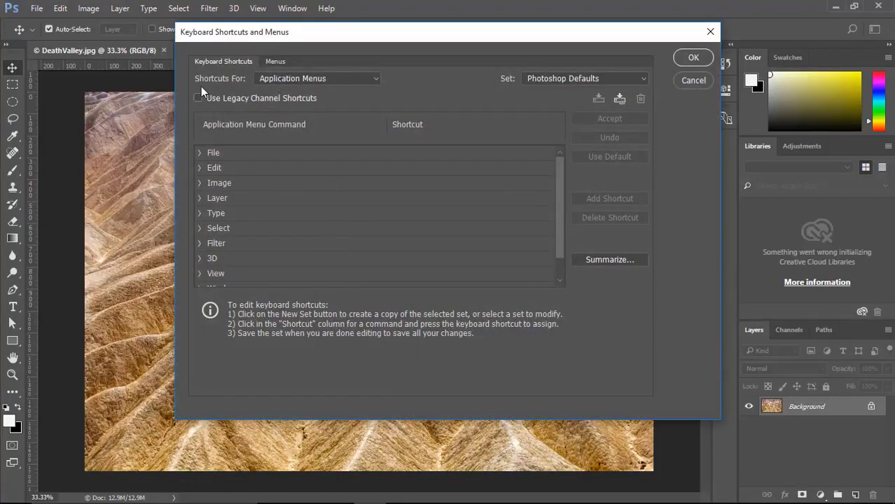
{"action": "left_click", "coordinate": [284, 78]}
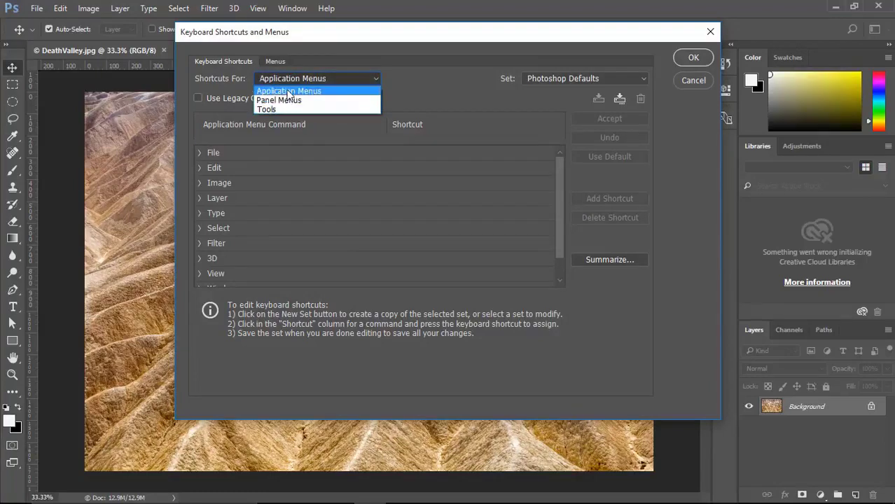
{"action": "left_click", "coordinate": [287, 92]}
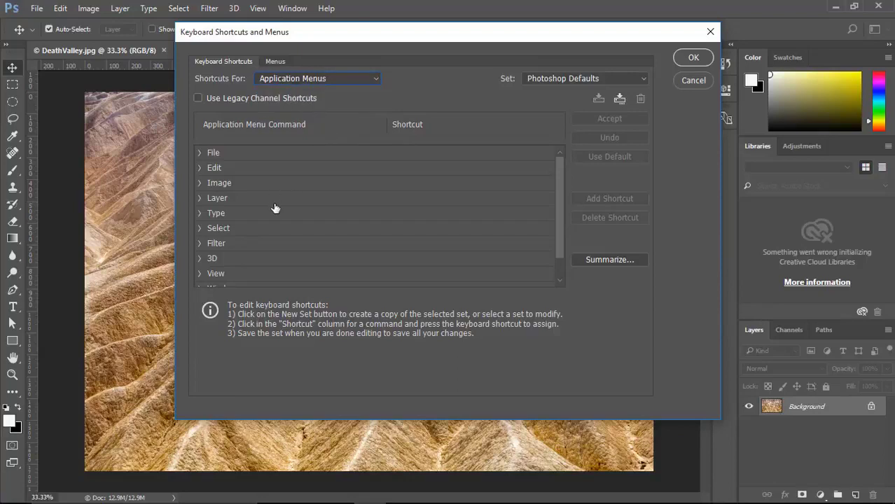
Expand the Window menu entries and scroll to the Arrange commands like Tile and Cascade
{"action": "scroll", "coordinate": [235, 218], "scroll_direction": "down", "scroll_amount": 2}
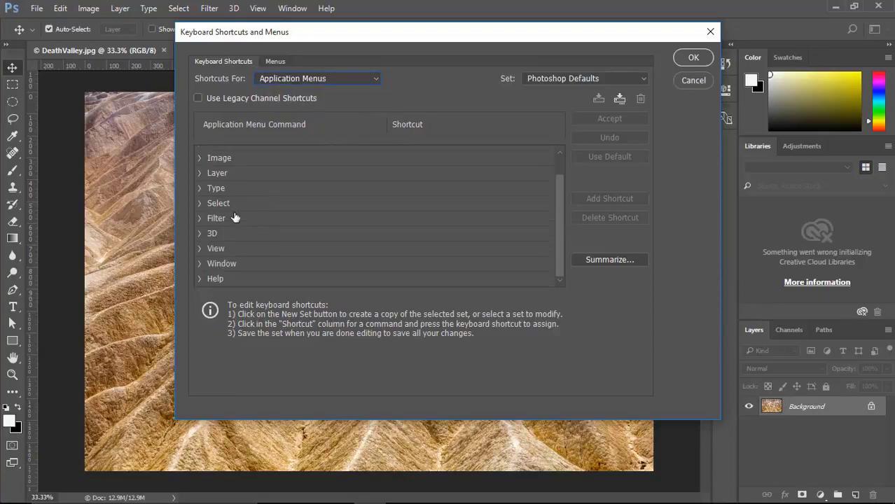
{"action": "left_click", "coordinate": [200, 264]}
{"action": "scroll", "coordinate": [235, 264], "scroll_direction": "down", "scroll_amount": 1}
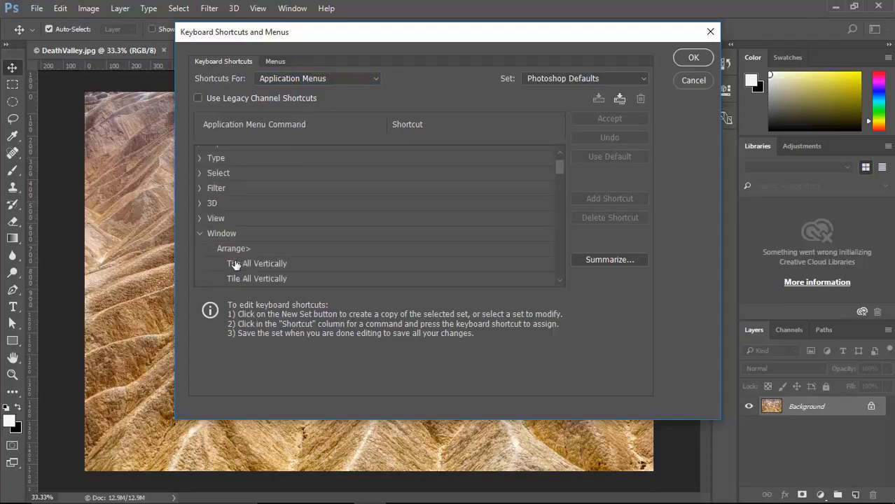
{"action": "scroll", "coordinate": [235, 264], "scroll_direction": "down", "scroll_amount": 1}
{"action": "scroll", "coordinate": [236, 264], "scroll_direction": "down", "scroll_amount": 2}
{"action": "scroll", "coordinate": [236, 265], "scroll_direction": "down", "scroll_amount": 2}
{"action": "scroll", "coordinate": [236, 264], "scroll_direction": "down", "scroll_amount": 3}
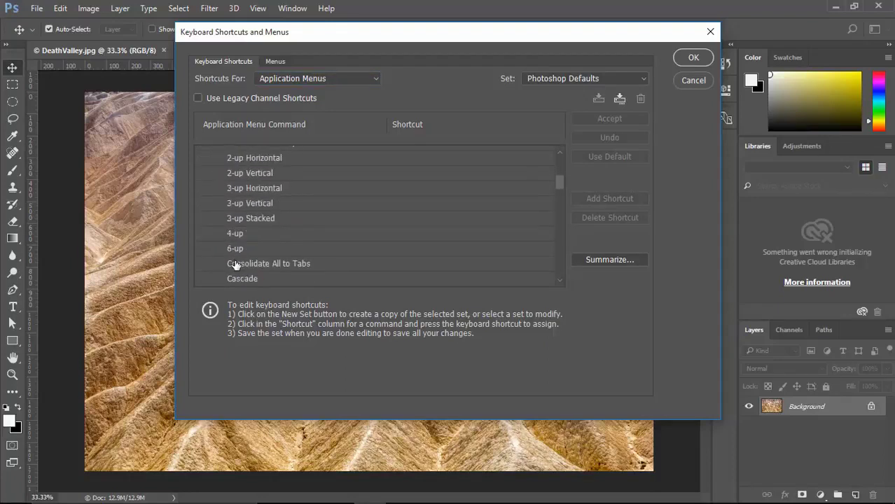
{"action": "scroll", "coordinate": [235, 265], "scroll_direction": "down", "scroll_amount": 3}
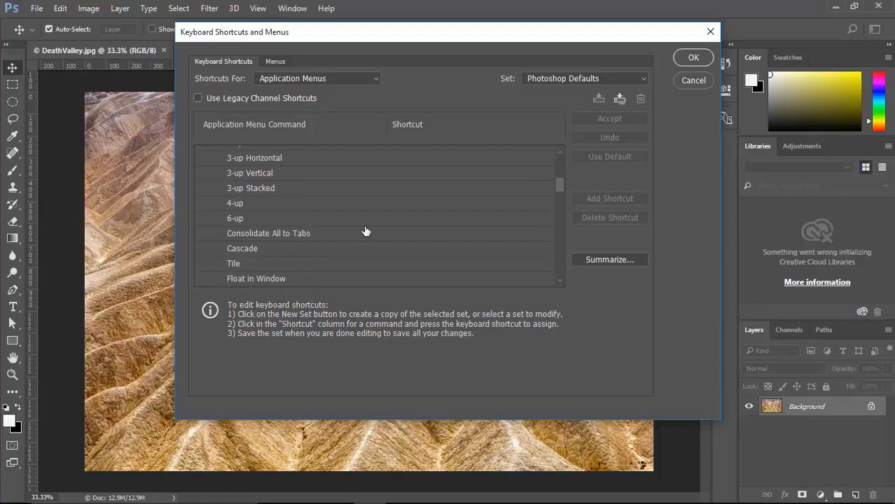
{"action": "scroll", "coordinate": [364, 233], "scroll_direction": "down", "scroll_amount": 1}
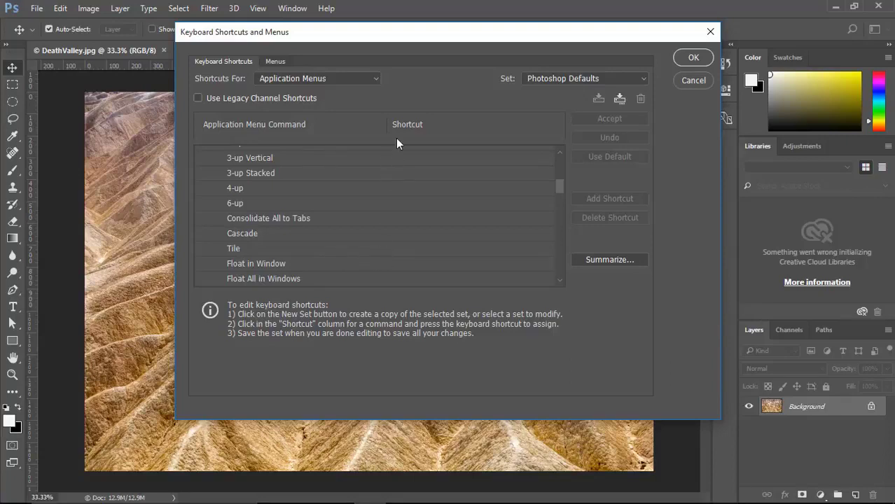
Assign Shift+Ctrl+T to Tile, accepting the conflict with Transform Again
{"action": "left_click", "coordinate": [395, 249]}
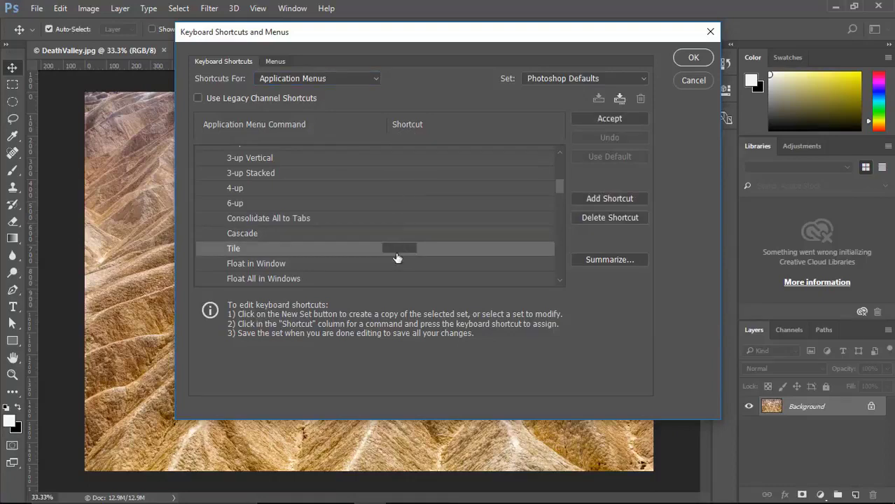
{"action": "key", "text": "alt"}
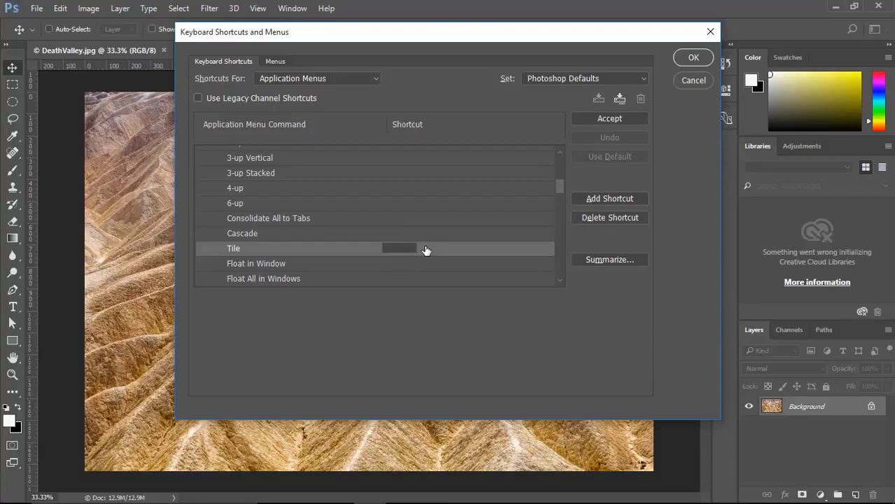
{"action": "key", "text": "ctrl+shift+t"}
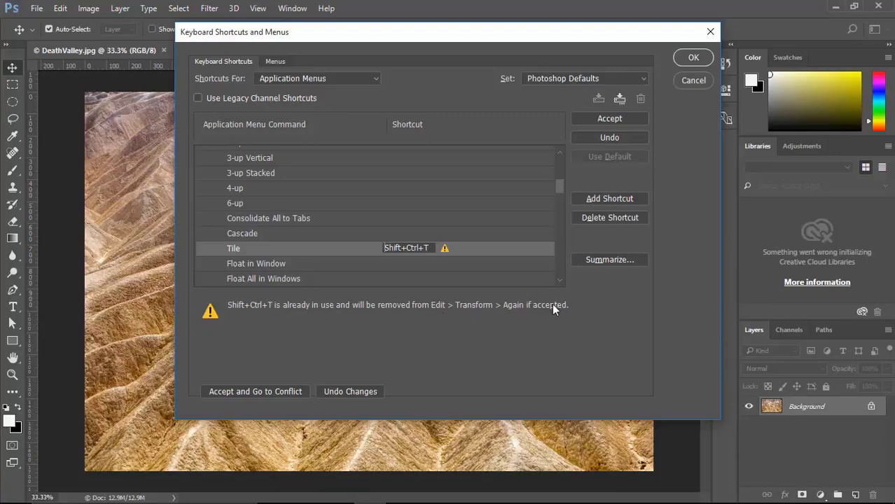
{"action": "left_click", "coordinate": [581, 117]}
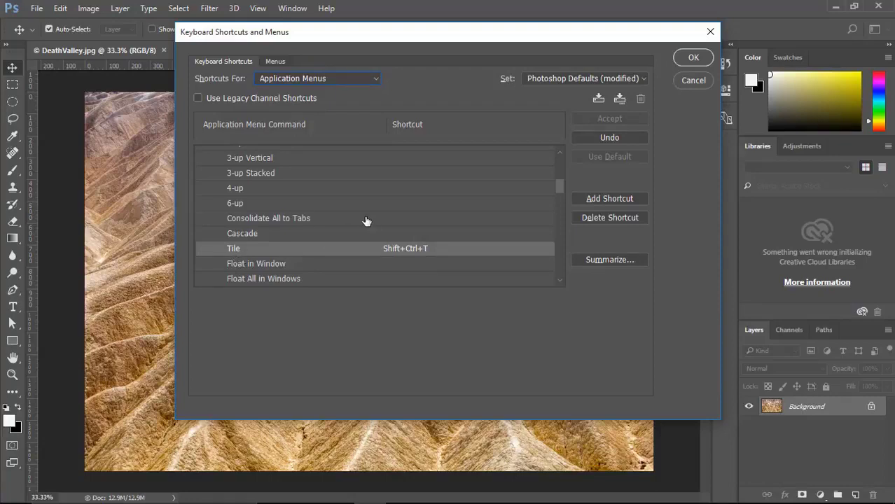
Assign Shift+Ctrl+R to Consolidate All to Tabs, taking it from Lens Correction
{"action": "left_click", "coordinate": [404, 219]}
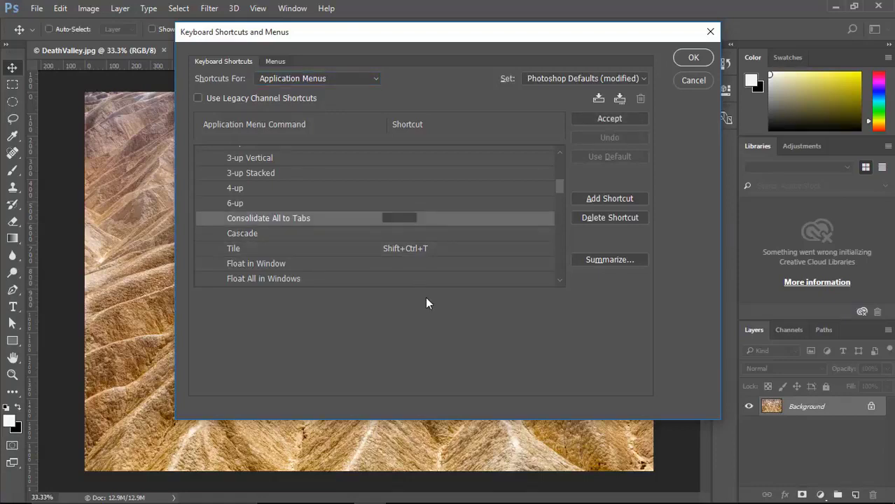
{"action": "key", "text": "shift+ctrl+r"}
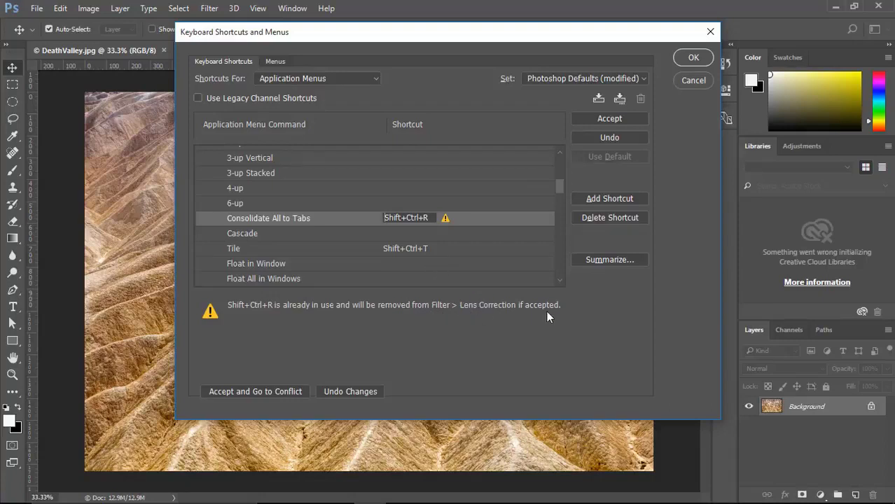
{"action": "left_click", "coordinate": [600, 119]}
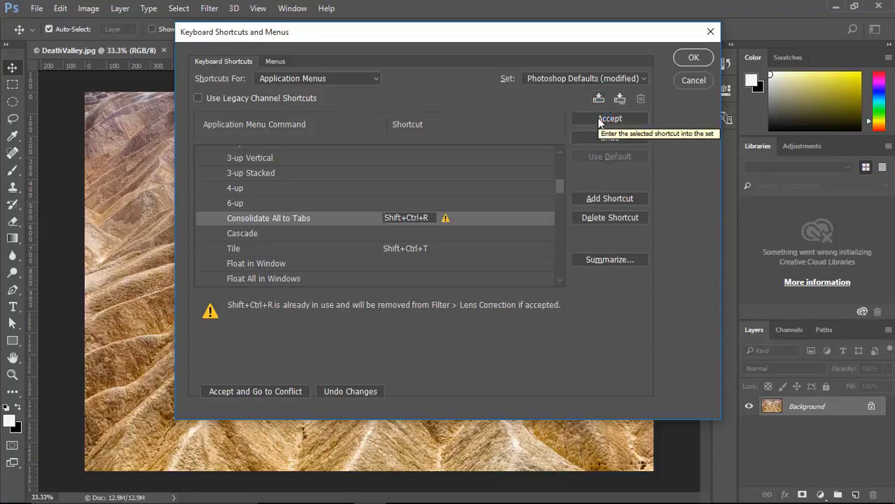
{"action": "left_click", "coordinate": [598, 121]}
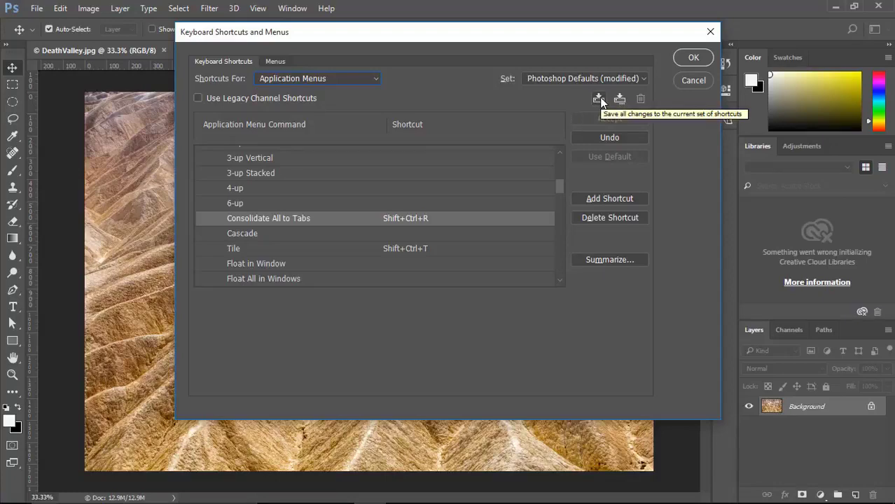
Save the modified shortcuts as a new set named 'sakthi' and confirm with OK
{"action": "left_click", "coordinate": [598, 98]}
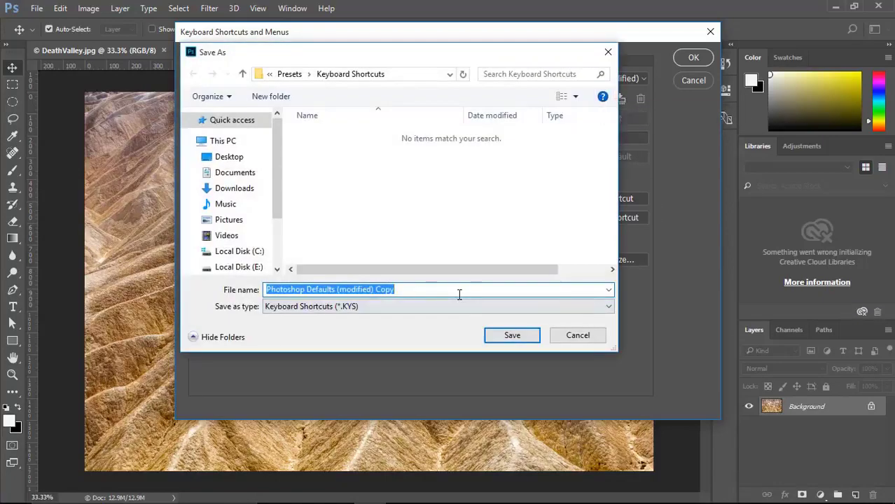
{"action": "type", "text": "sakthi"}
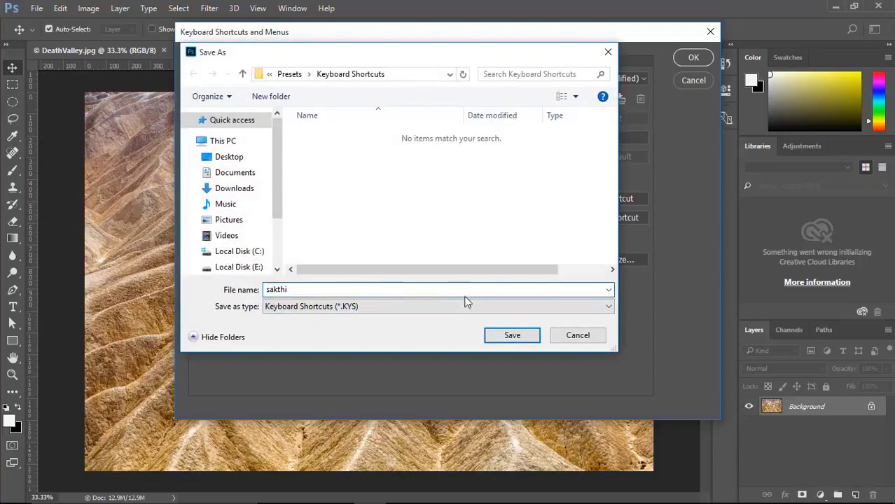
{"action": "left_click", "coordinate": [506, 335]}
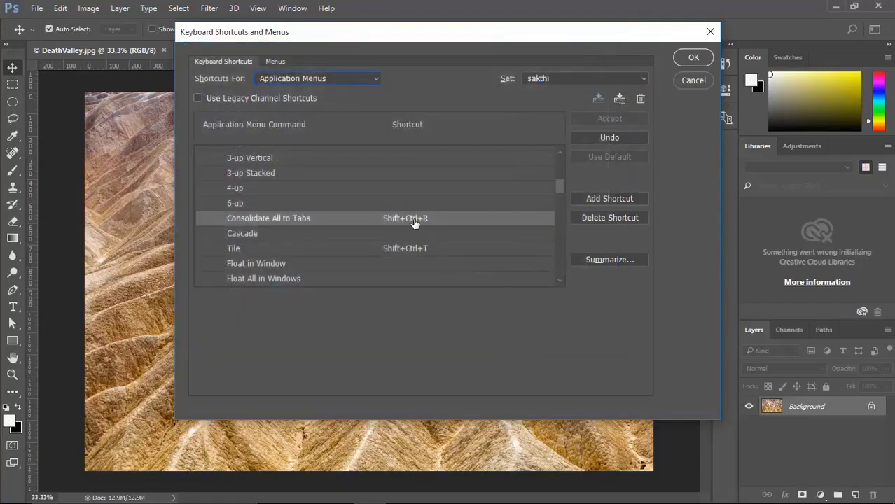
{"action": "left_click", "coordinate": [692, 58]}
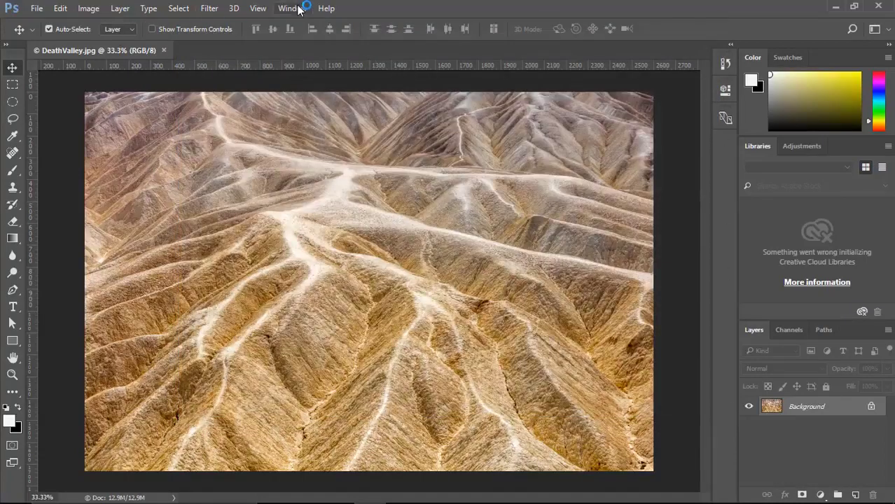
{"action": "left_click", "coordinate": [299, 9]}
{"action": "mouse_move", "coordinate": [300, 23]}
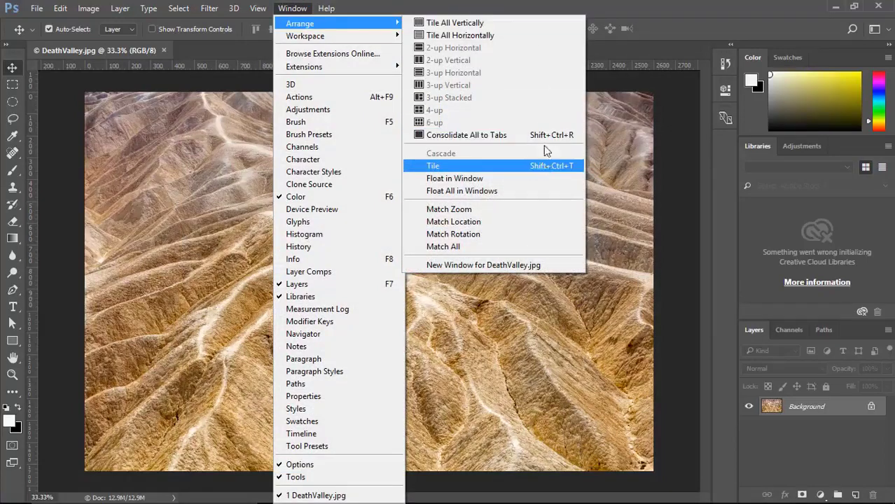
{"action": "left_click", "coordinate": [683, 162]}
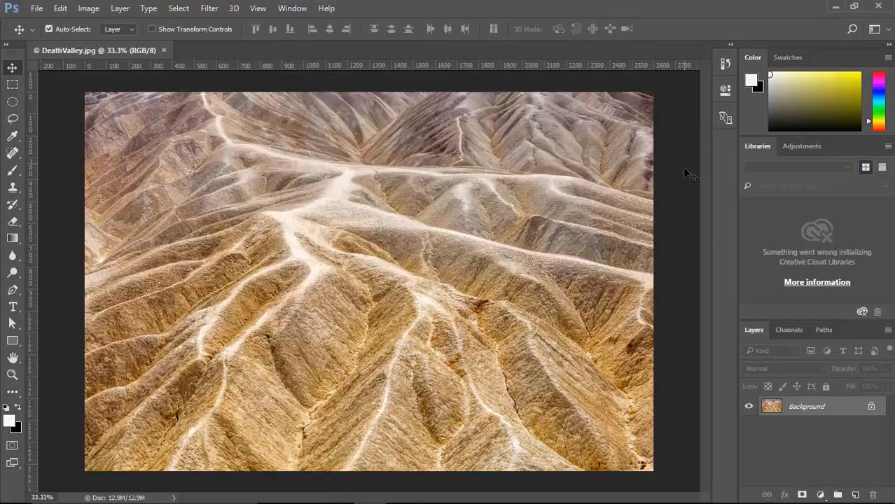
Switch the shortcut set back to Photoshop Defaults, then verify Window > Arrange shows no custom shortcuts
{"action": "left_click", "coordinate": [60, 9]}
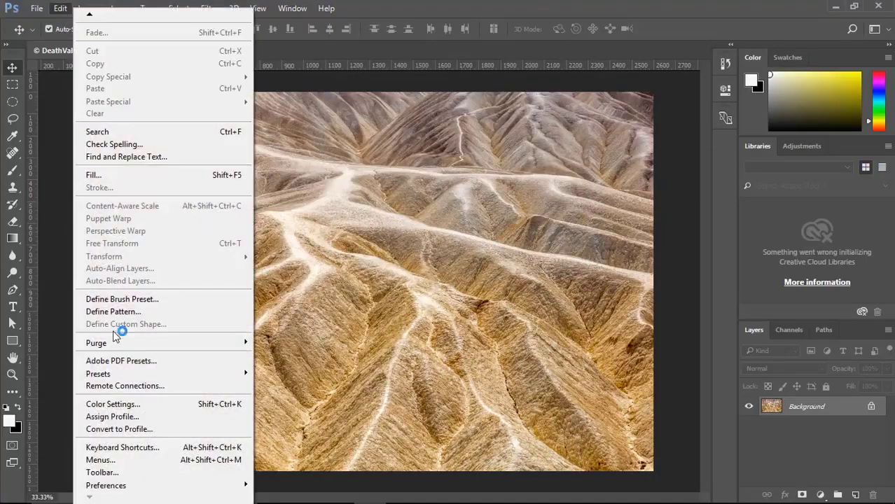
{"action": "left_click", "coordinate": [153, 450]}
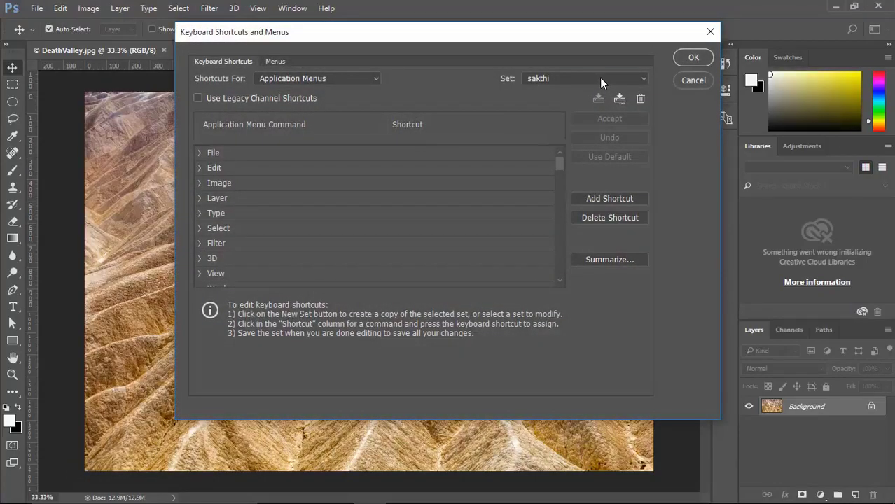
{"action": "left_click", "coordinate": [599, 79]}
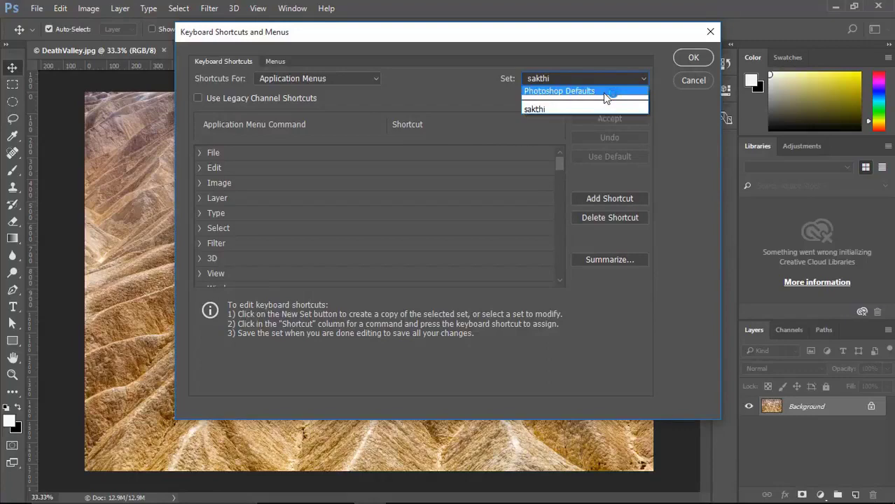
{"action": "left_click", "coordinate": [602, 92]}
{"action": "left_click", "coordinate": [681, 59]}
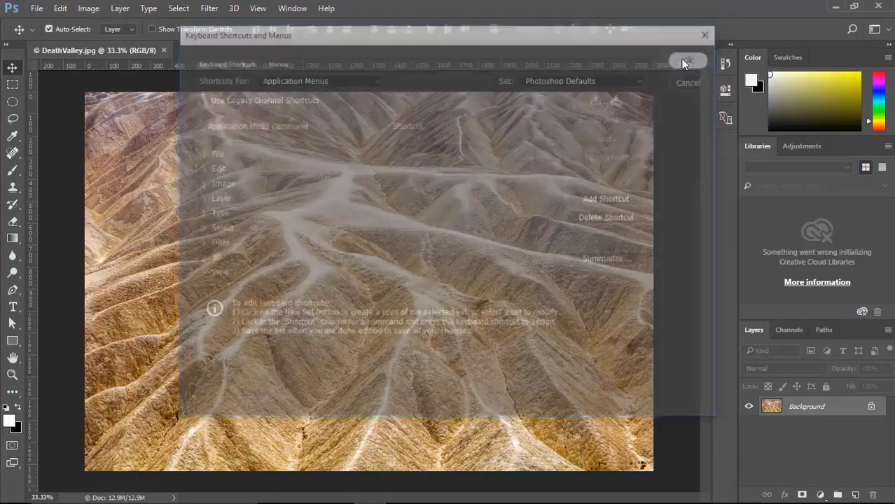
{"action": "left_click", "coordinate": [292, 8]}
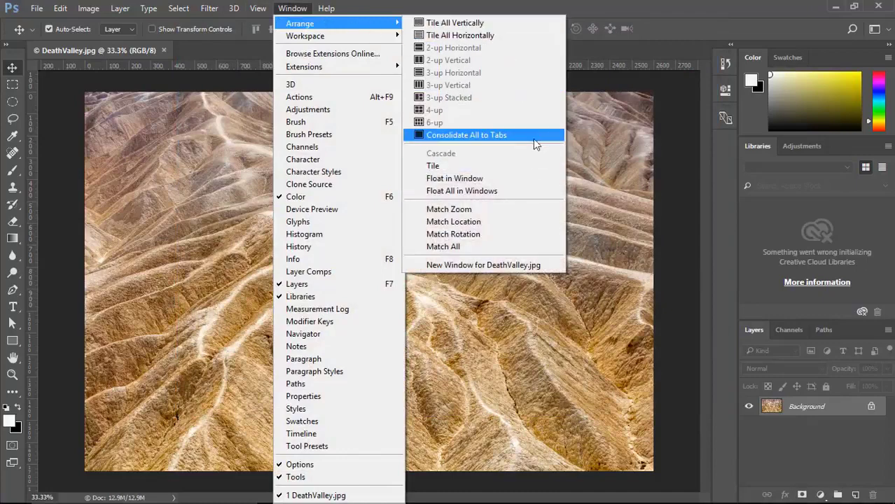
{"action": "left_click", "coordinate": [665, 171]}
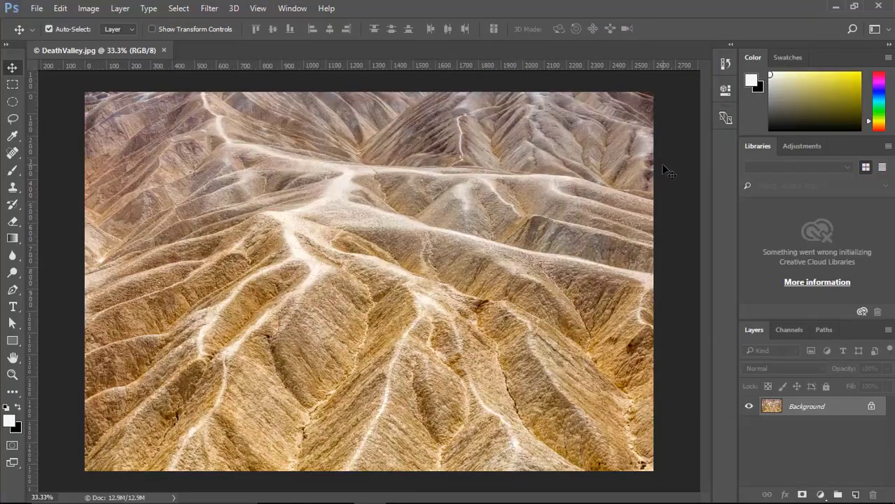